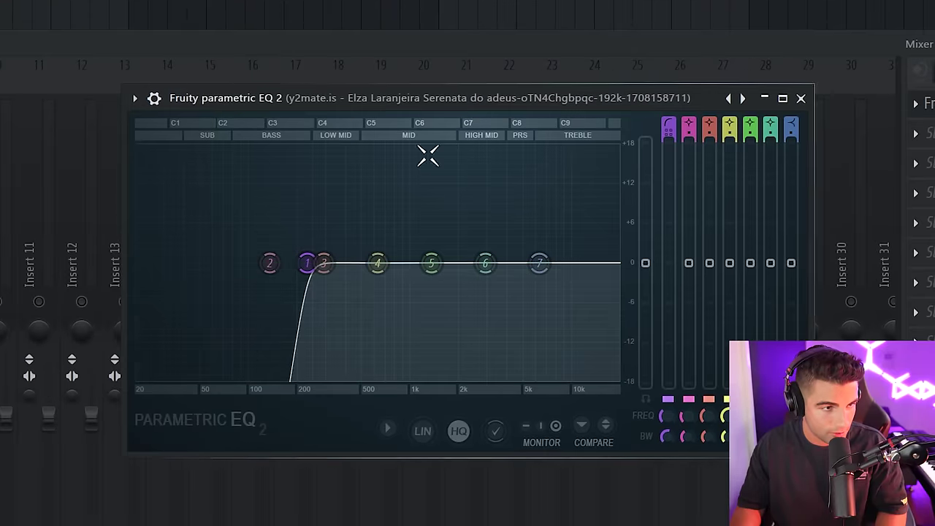
- Play the vocal sample through the low-cut Fruity parametric EQ 2 to examine its frequency spectrum, and stop playback
key(space)
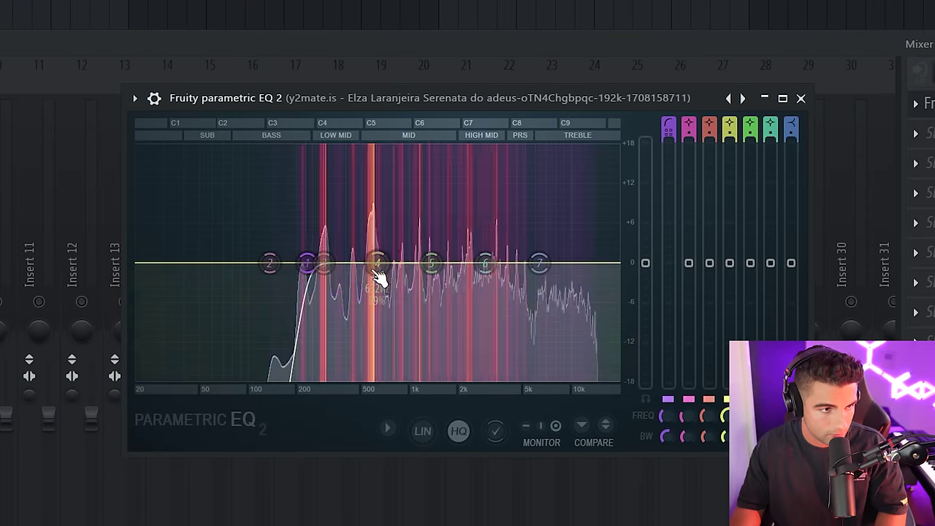
key(space)
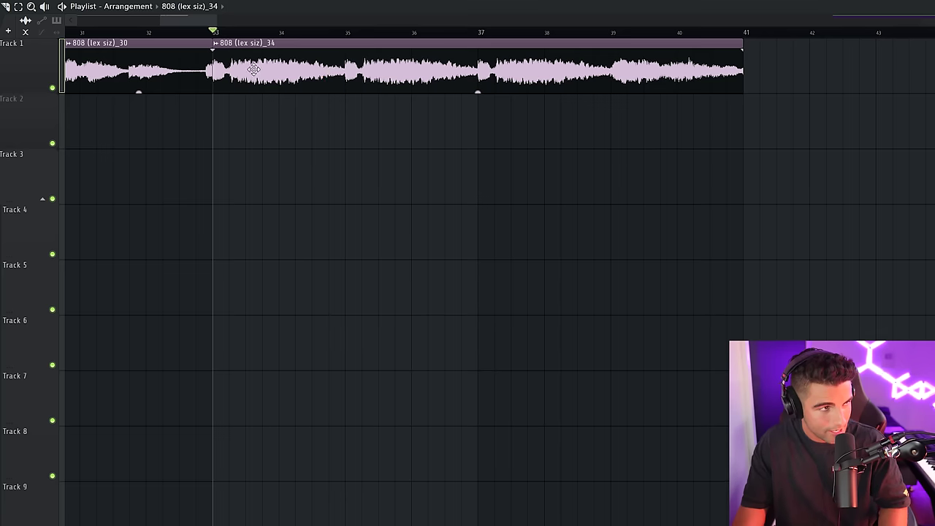
- Select the two 808 (lex siz)_34 sample clips on Track 1, starting at bars 33 and 41
click(253, 70)
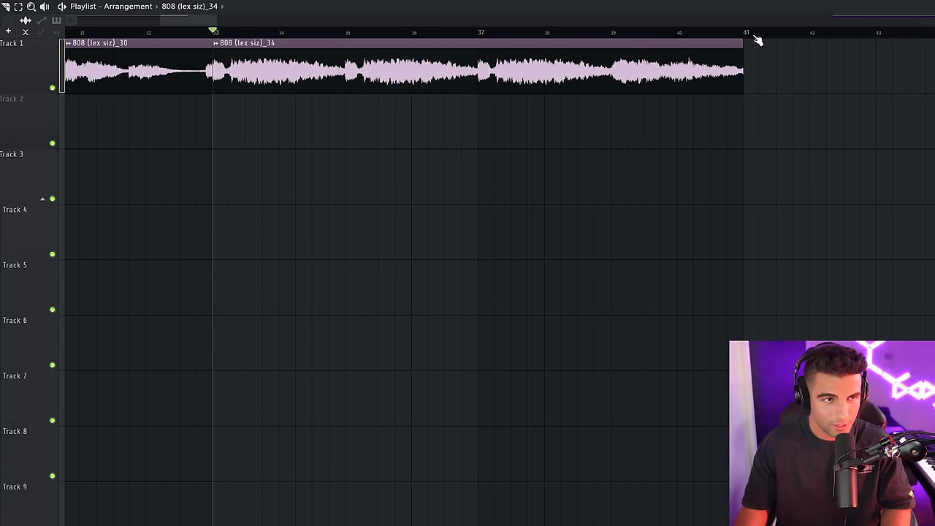
click(232, 71)
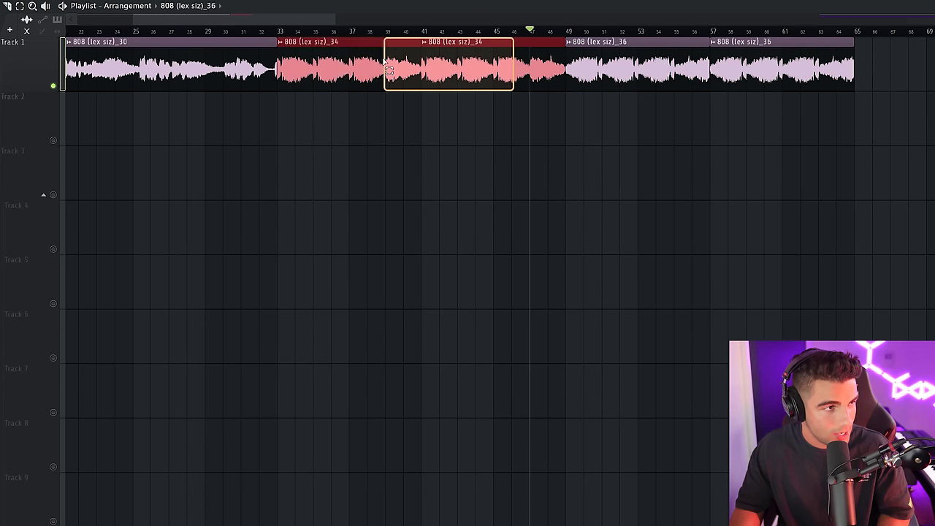
drag(833, 72, 376, 95)
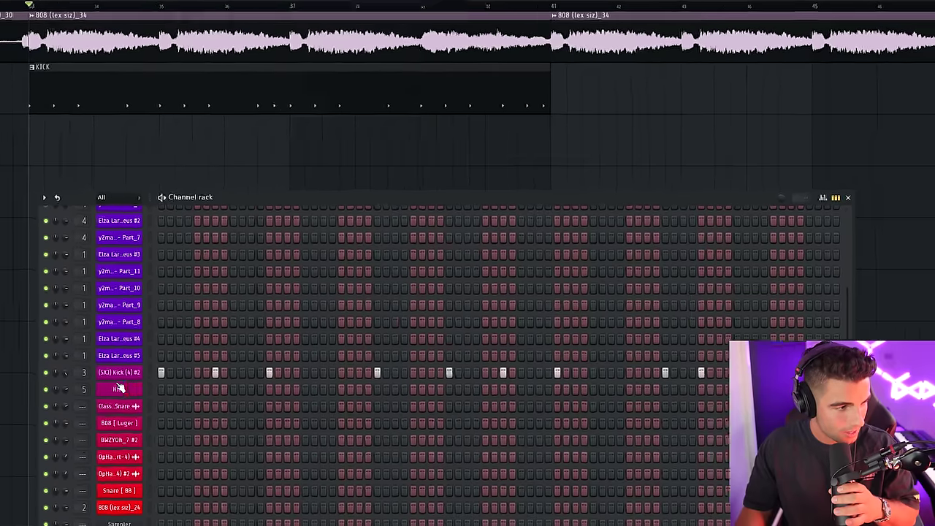
- Examine the kick notes in the piano roll and compare the KICK #2 audio clip with the redrum reference waveform
click(207, 386)
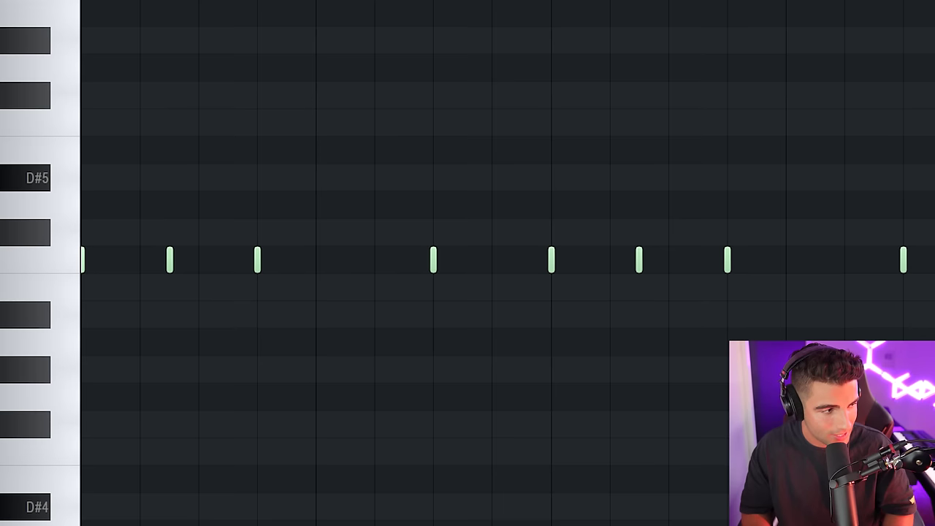
scroll(468, 293, up, 2)
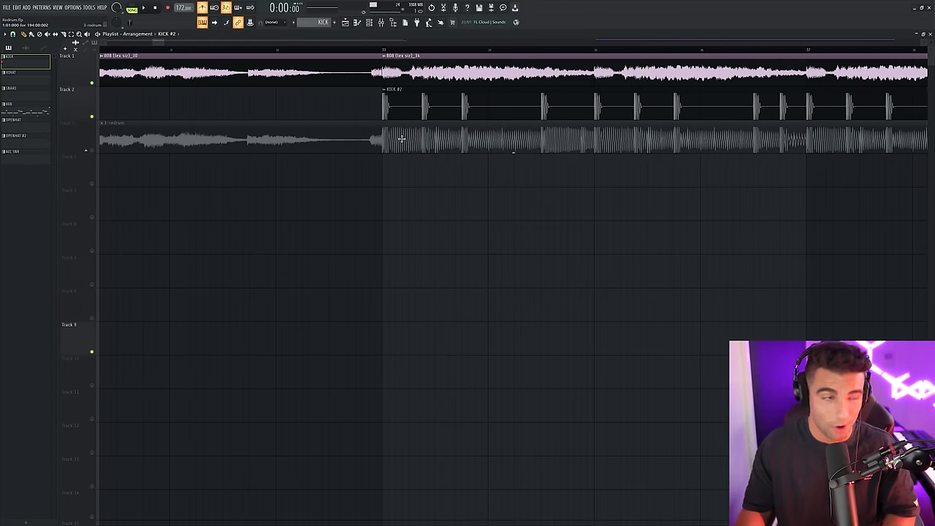
scroll(401, 139, up, 10)
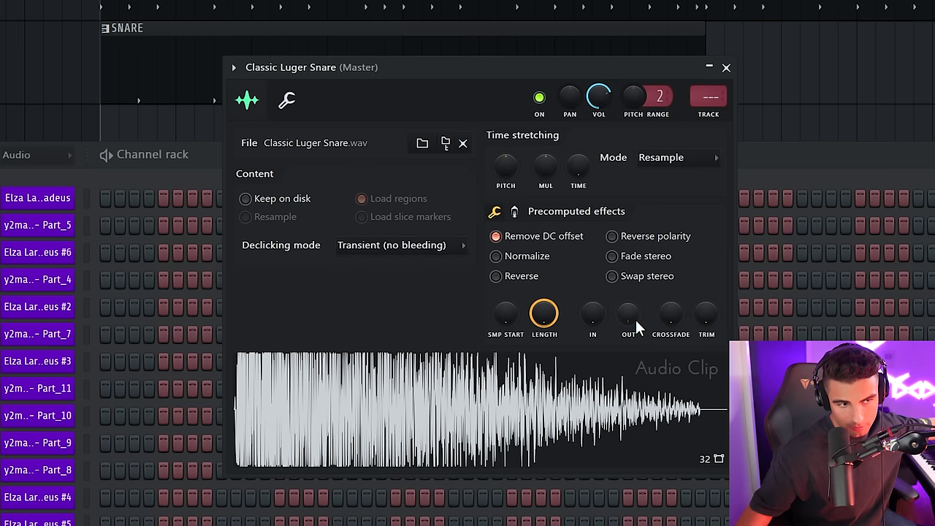
- Adjust the fade-out of the Classic Luger Snare sample and play it back through the parametric EQ
drag(628, 316, 606, 295)
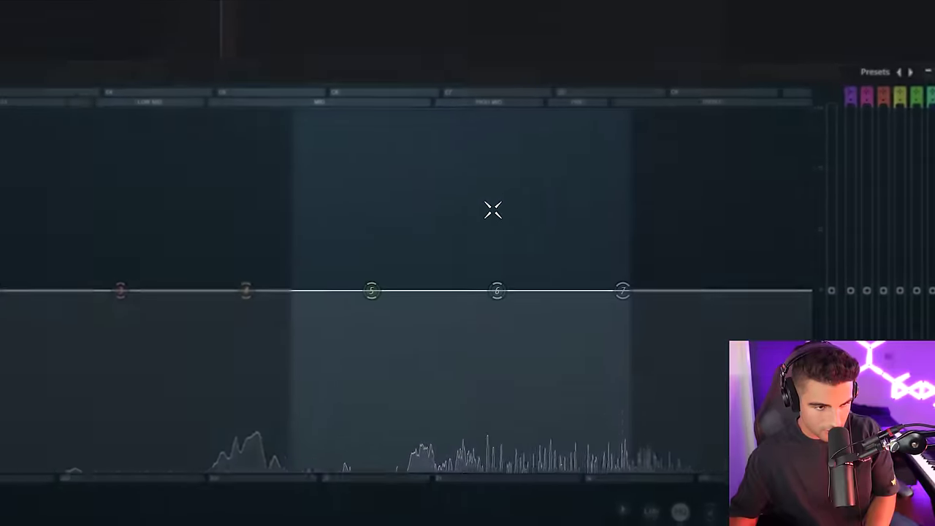
key(space)
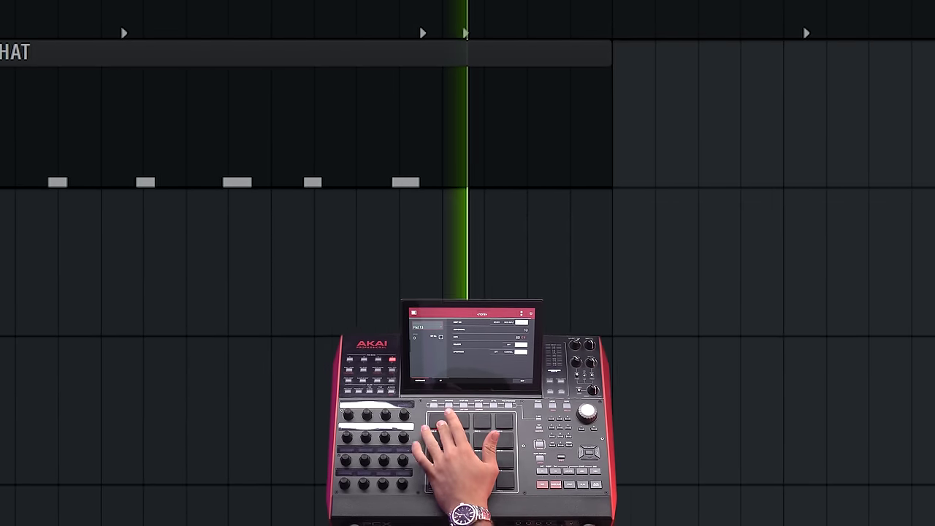
- Clone the open hat channel in the channel rack
right_click(469, 292)
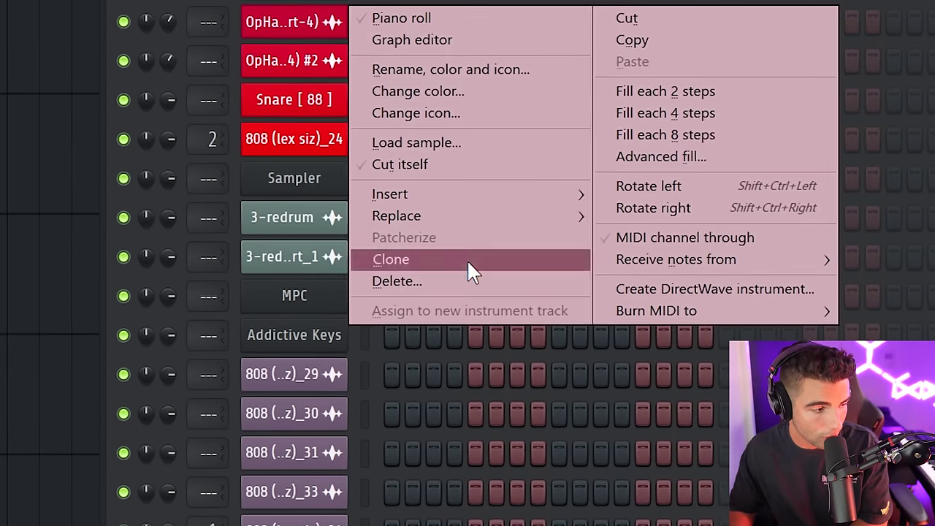
click(566, 497)
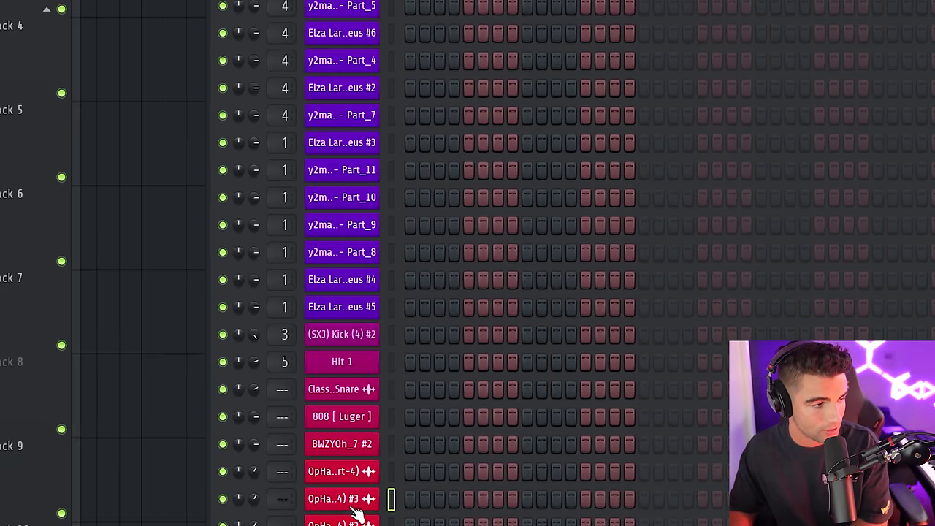
click(296, 64)
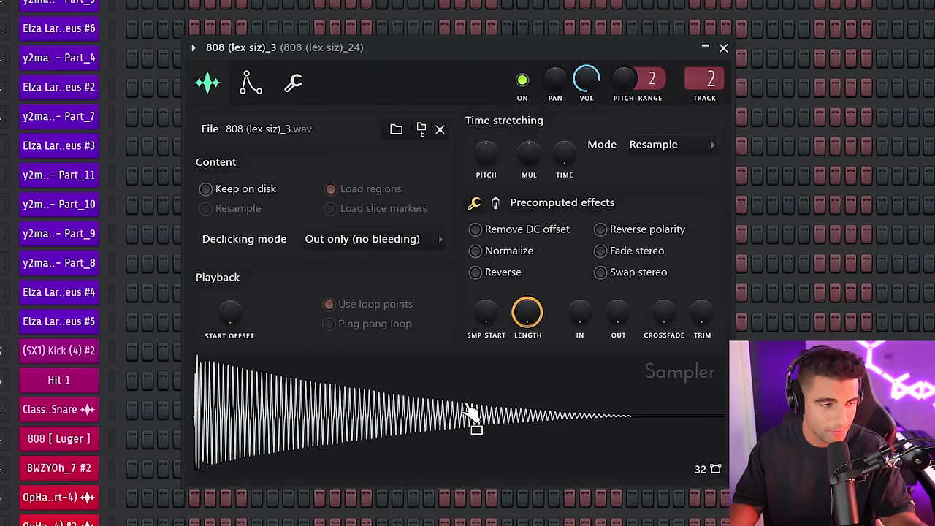
- Open the 808 (lex siz)_3 sample in the audio editor and set selection snapping to zero-crossing
right_click(391, 443)
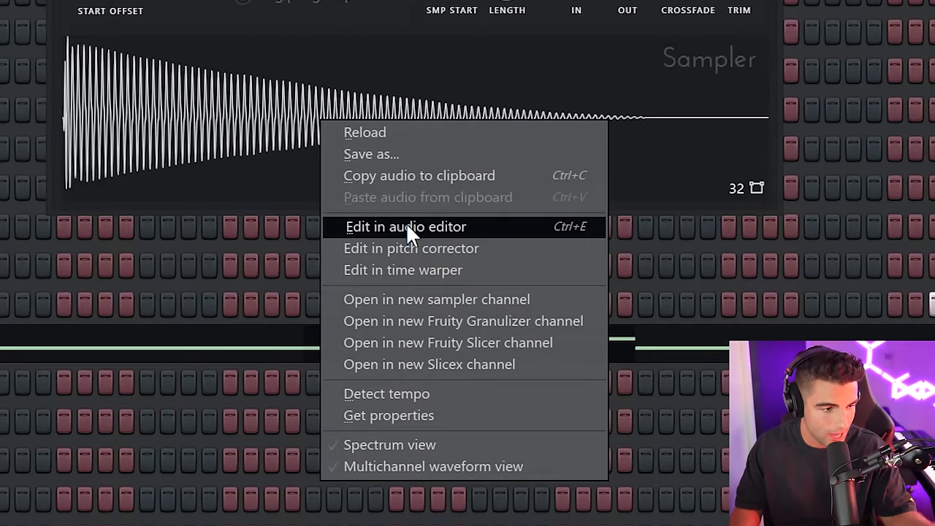
click(447, 508)
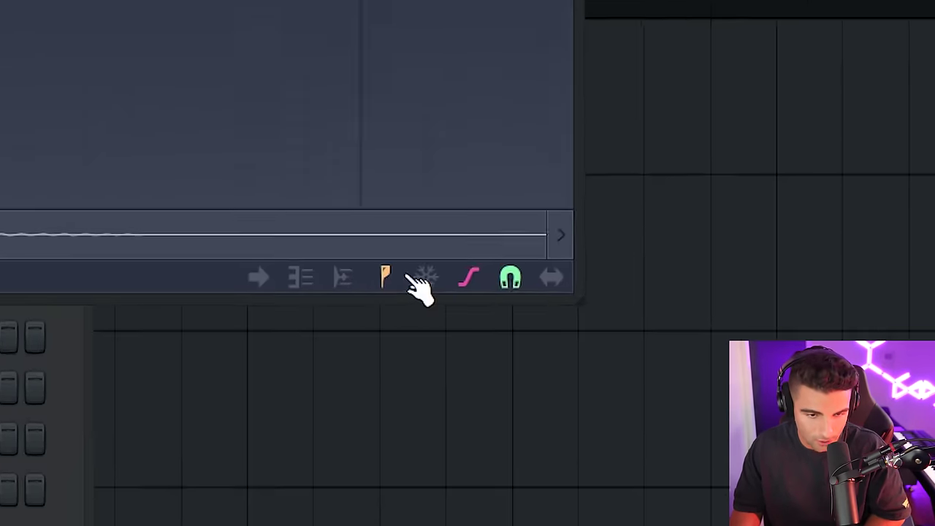
click(482, 263)
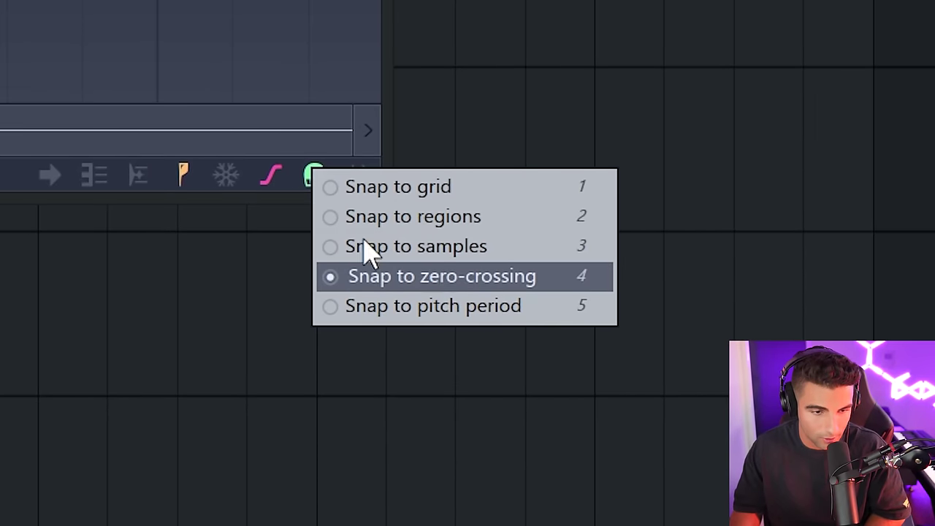
click(371, 248)
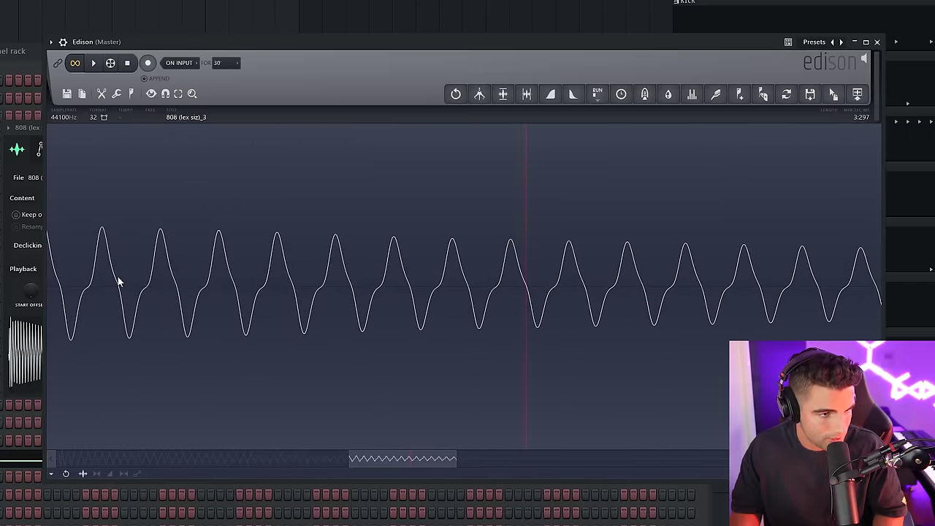
- Select about six wave cycles of the 808, from 1:221 to 1:403, as a loop region and play it looped
scroll(147, 291, up, 3)
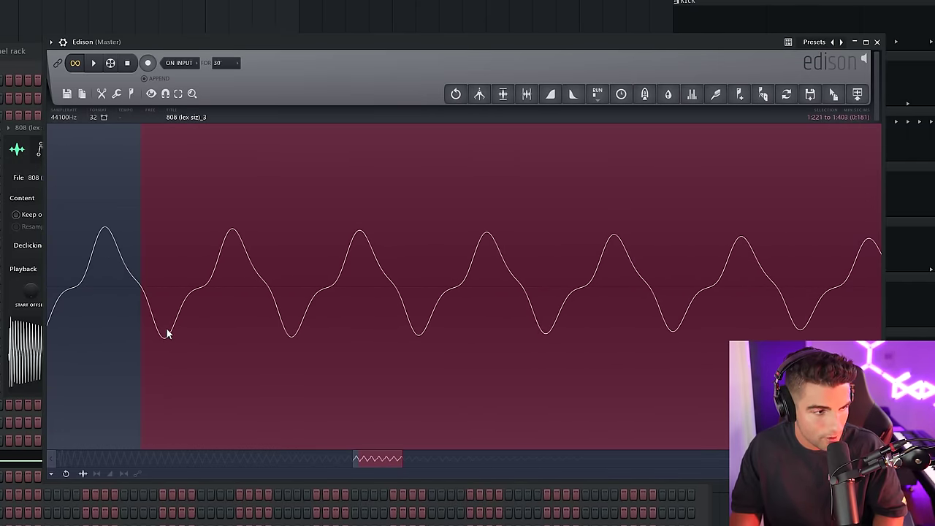
scroll(547, 309, down, 4)
scroll(562, 266, up, 1)
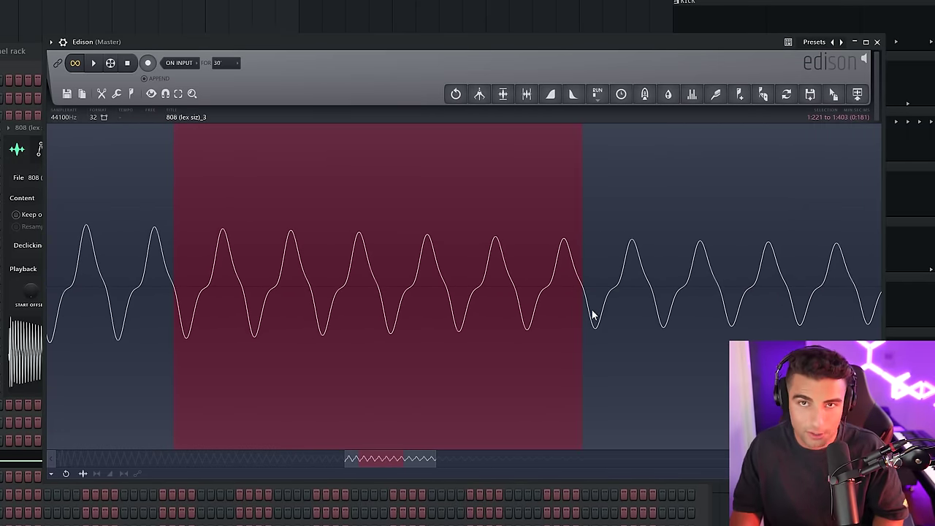
scroll(204, 334, up, 3)
scroll(160, 302, down, 4)
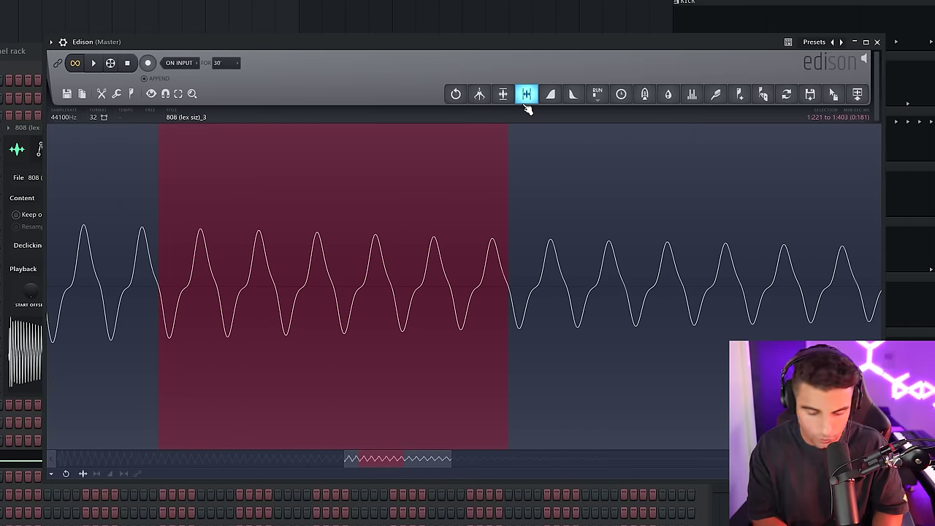
scroll(522, 104, up, 3)
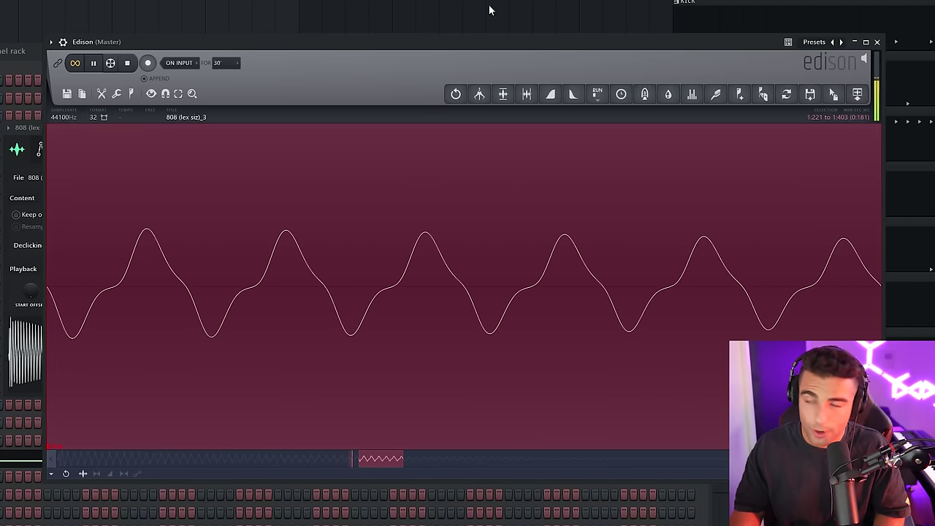
scroll(336, 287, down, 4)
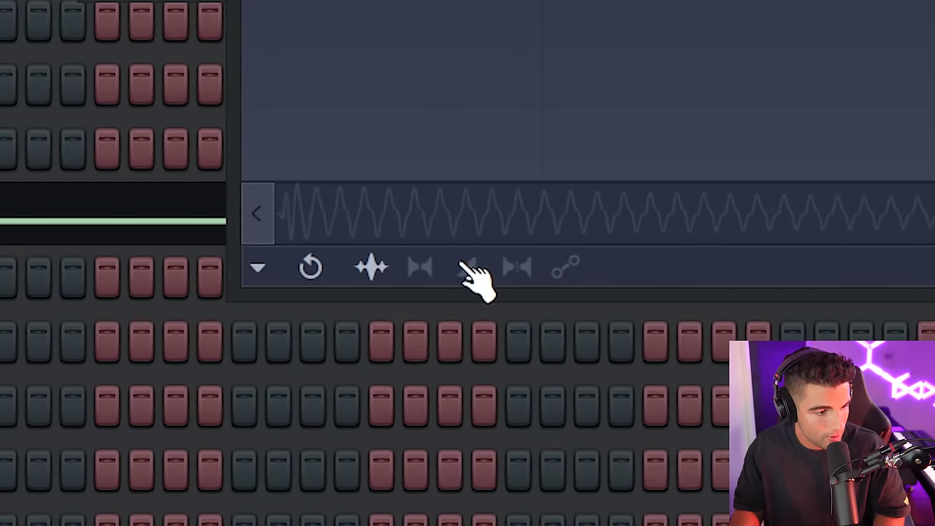
- Add a rising volume envelope across the 808's loop region and load the edited sample back into its sampler channel
click(468, 268)
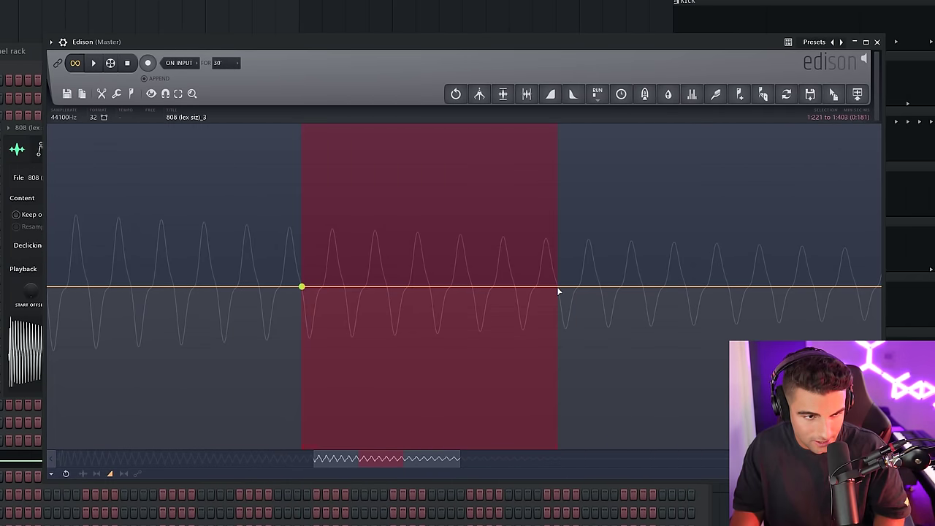
drag(558, 284, 558, 249)
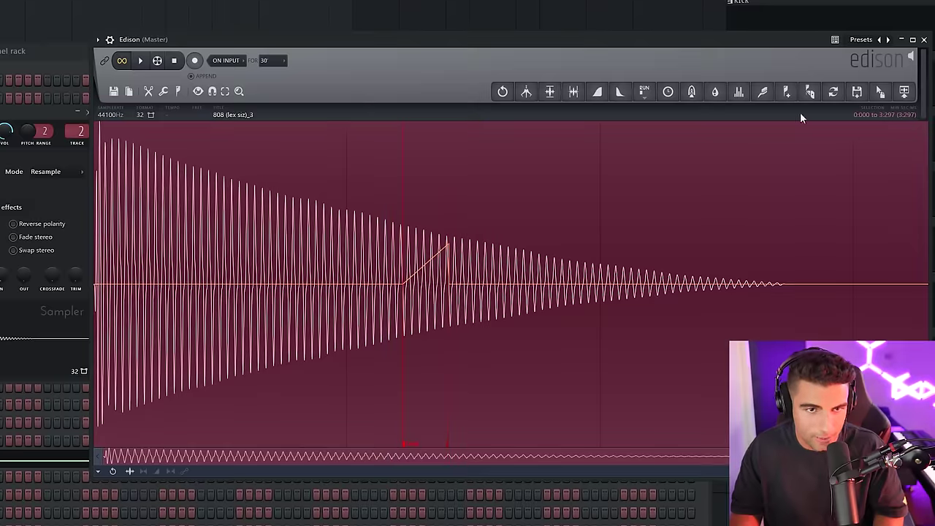
drag(881, 90, 44, 338)
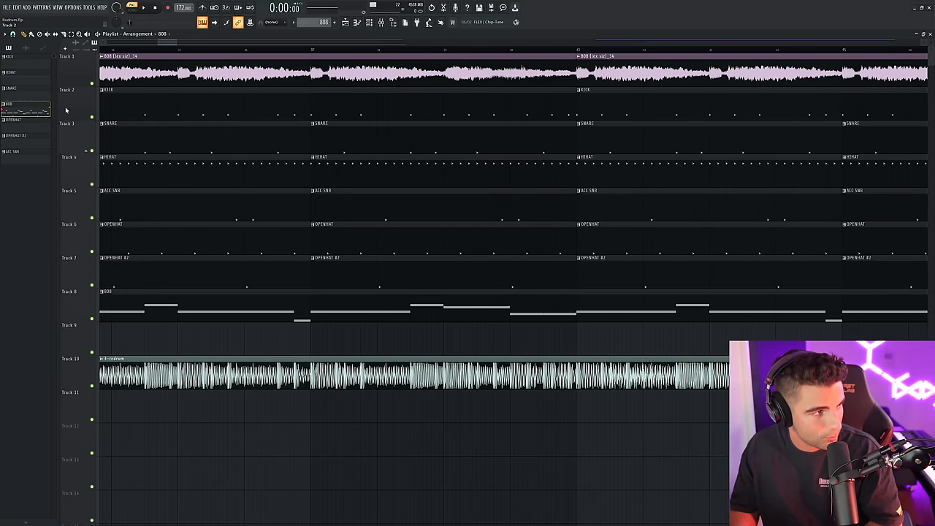
- Render the 808 pattern as an audio clip
right_click(36, 111)
click(58, 235)
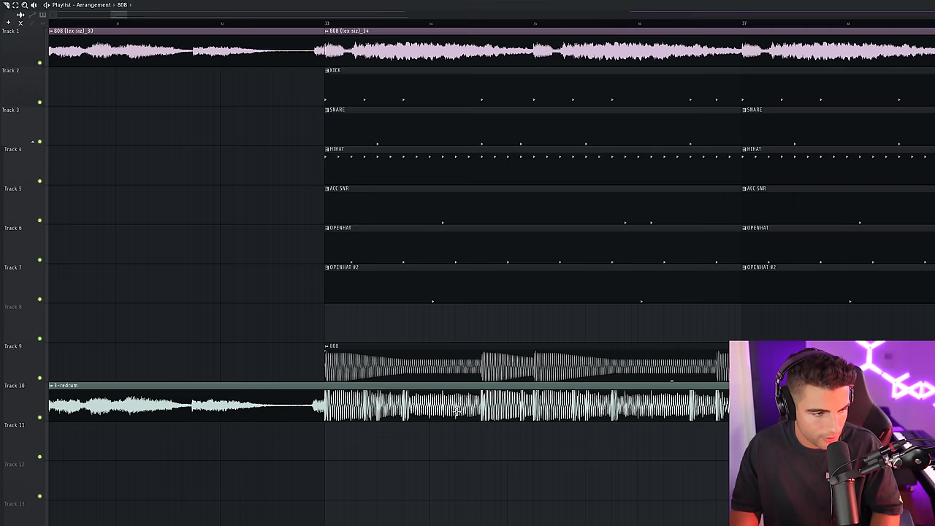
- Compare the rendered 808 waveform closely with the 3-redrum reference clip on Track 10
drag(457, 413, 439, 409)
scroll(390, 434, up, 5)
scroll(376, 417, down, 5)
scroll(527, 442, up, 2)
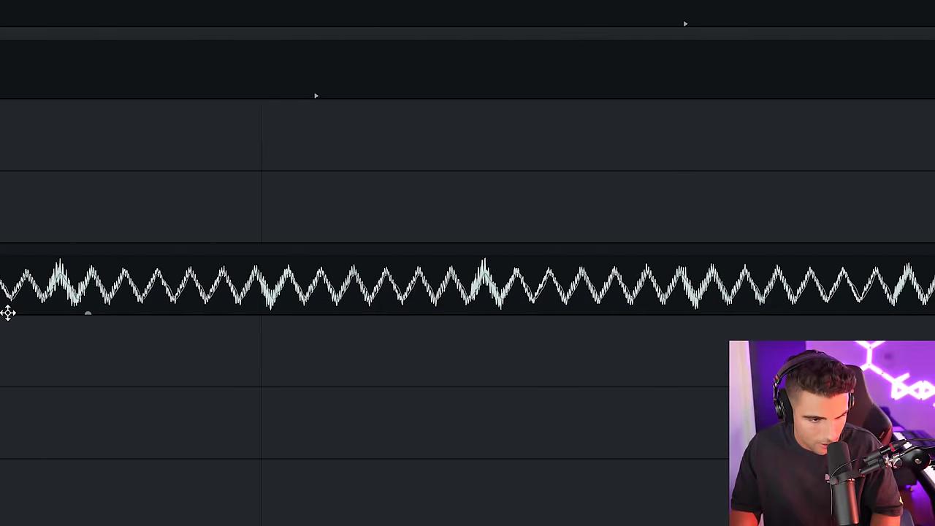